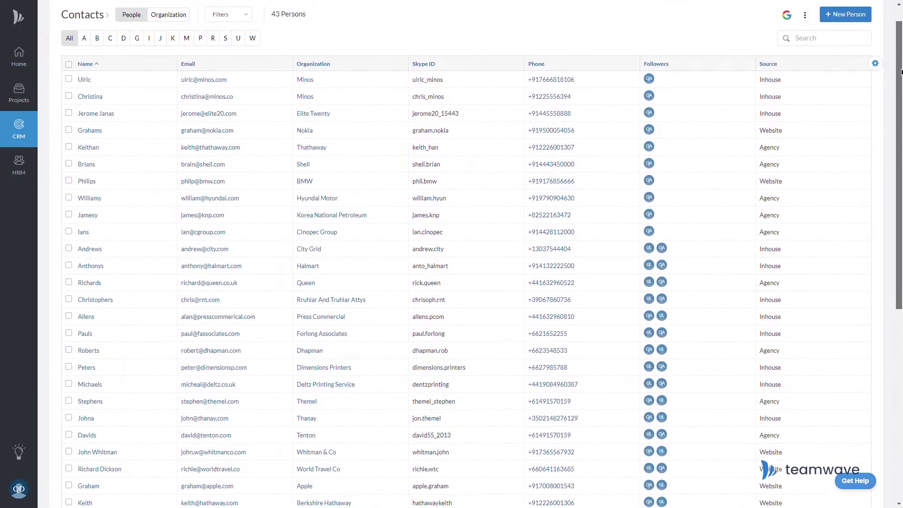
Switch on CRM Admin in the Regular User role's CRM permissions.
scroll(465, 264, down, 2)
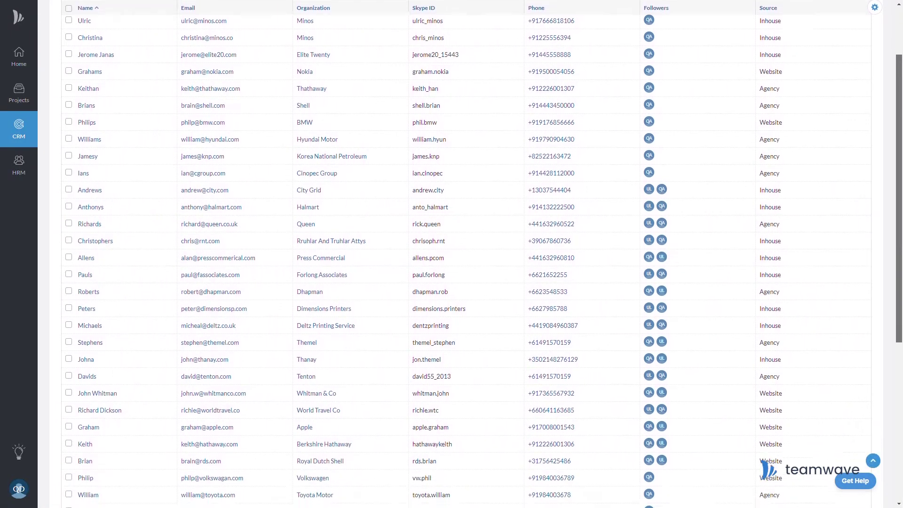
scroll(465, 264, down, 3)
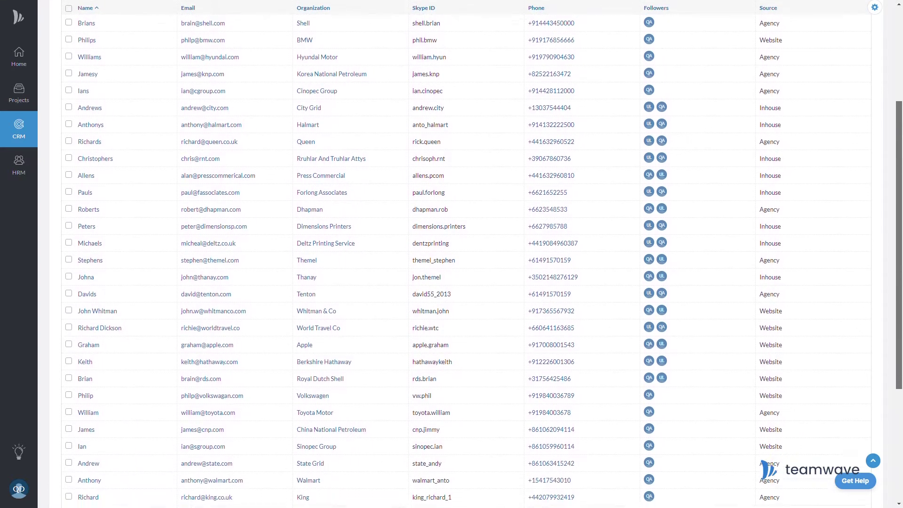
scroll(465, 263, down, 4)
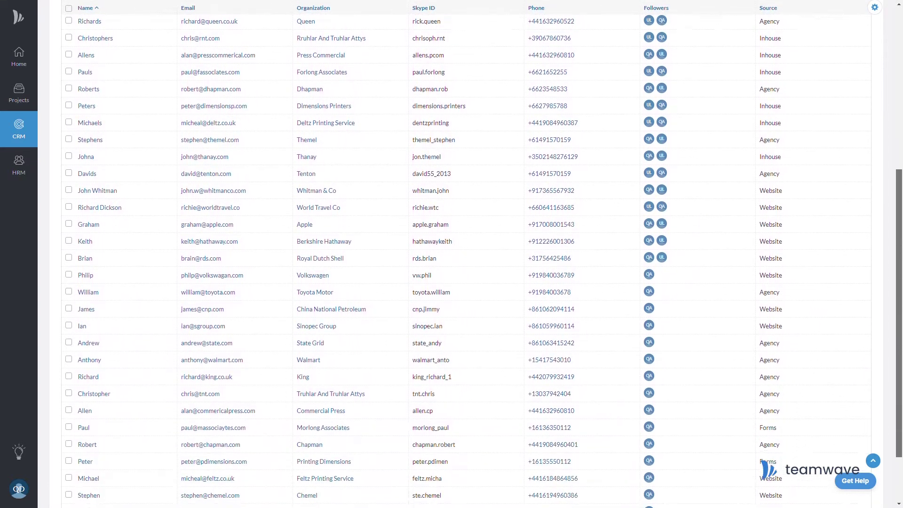
scroll(466, 263, down, 3)
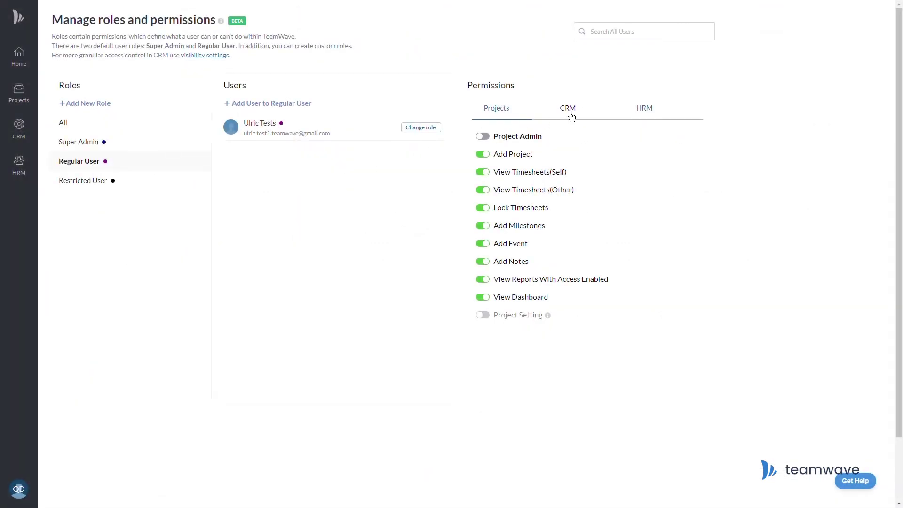
click(568, 112)
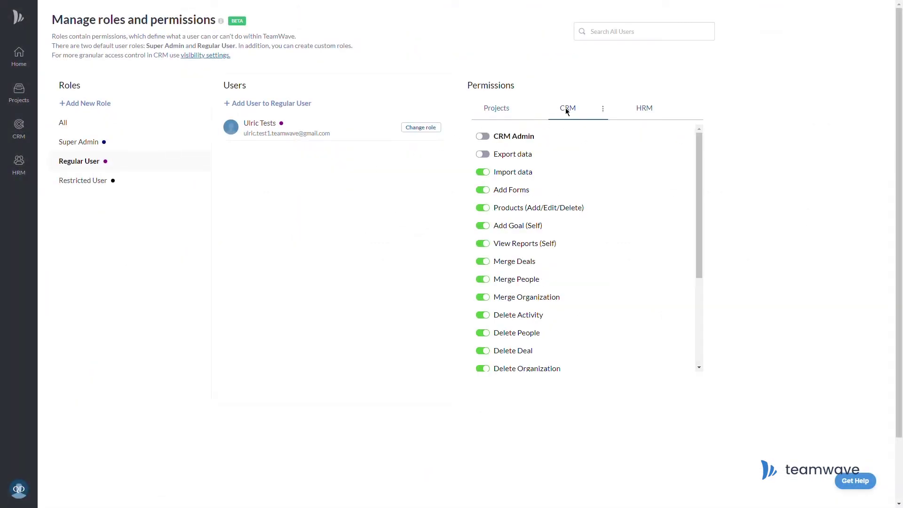
click(489, 143)
click(163, 212)
click(203, 237)
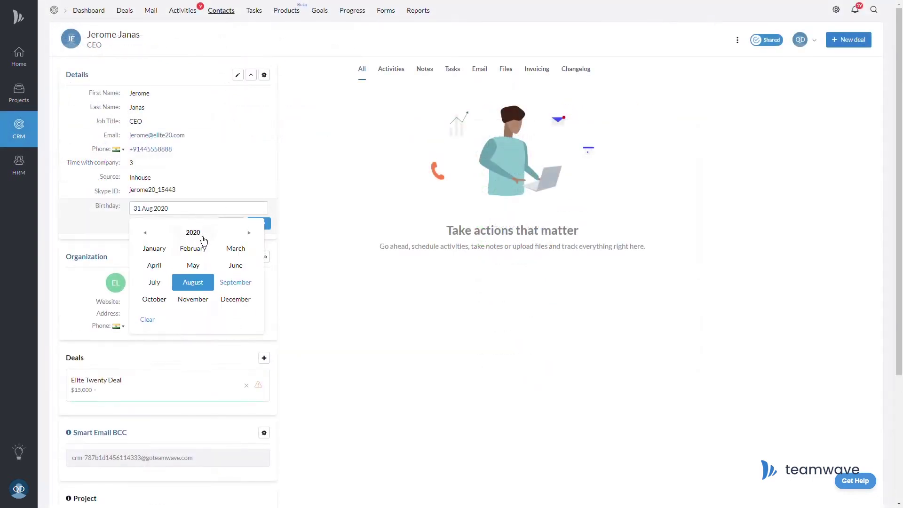
click(203, 237)
click(149, 238)
click(150, 271)
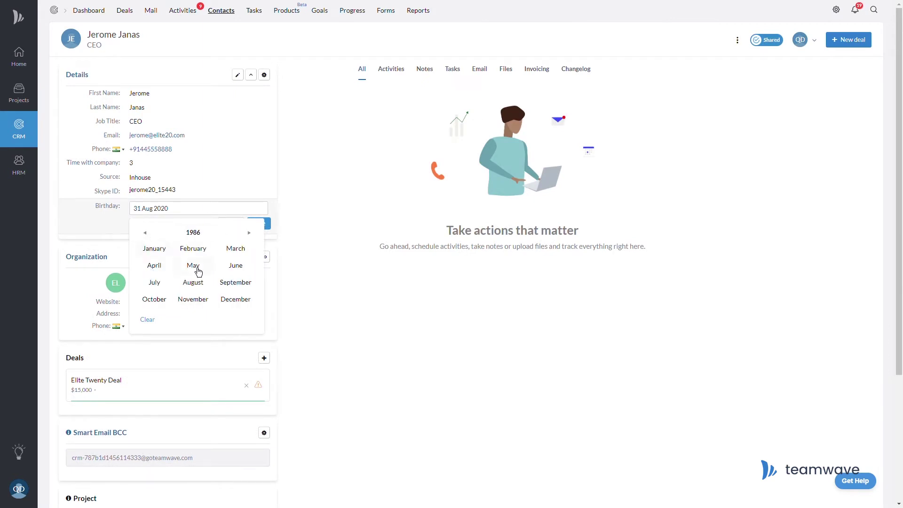
click(193, 266)
click(221, 299)
click(258, 223)
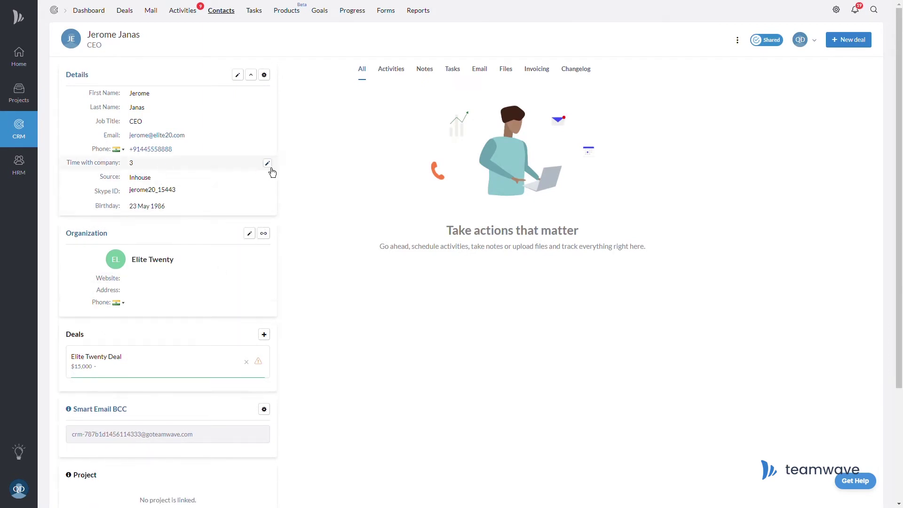
Save Time with company as 4 and Elite Twenty Deal's Start in (Days) as 15.
click(267, 163)
click(269, 183)
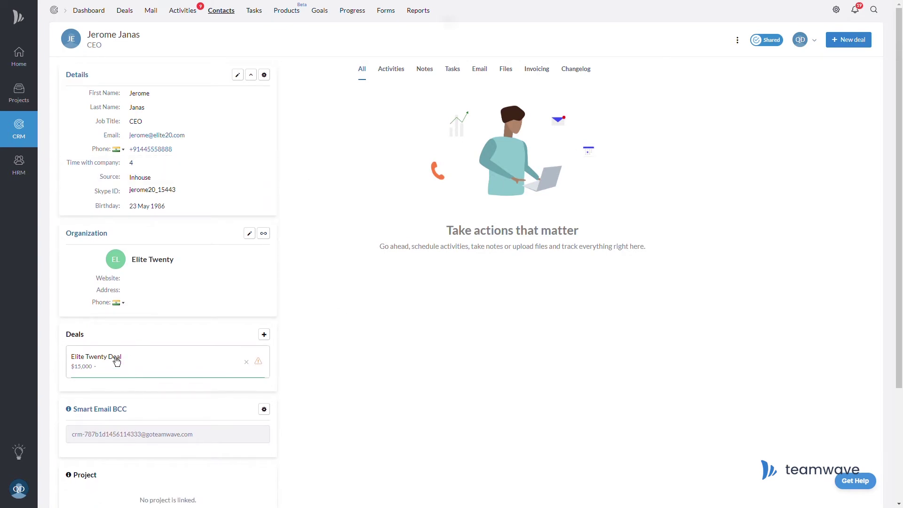
click(186, 169)
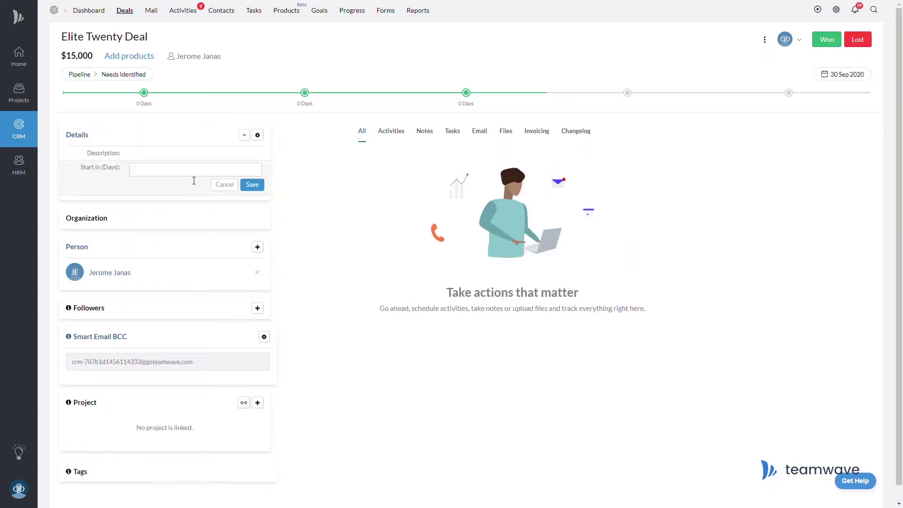
click(252, 184)
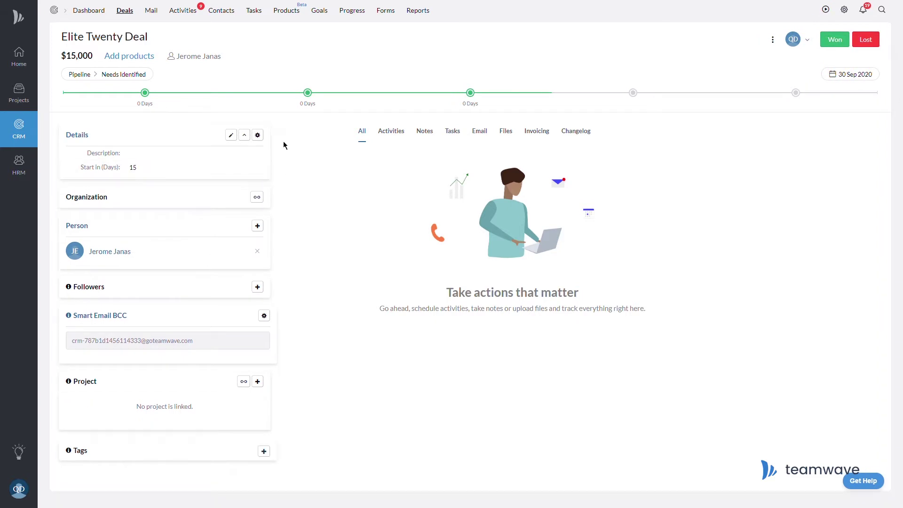
click(849, 16)
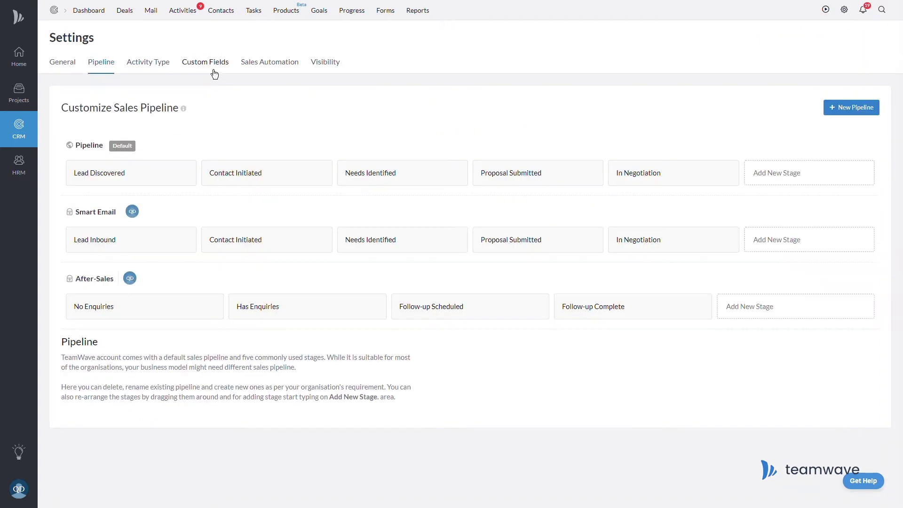
Create a new Radio custom field for contacts named Roles.
click(208, 64)
click(115, 136)
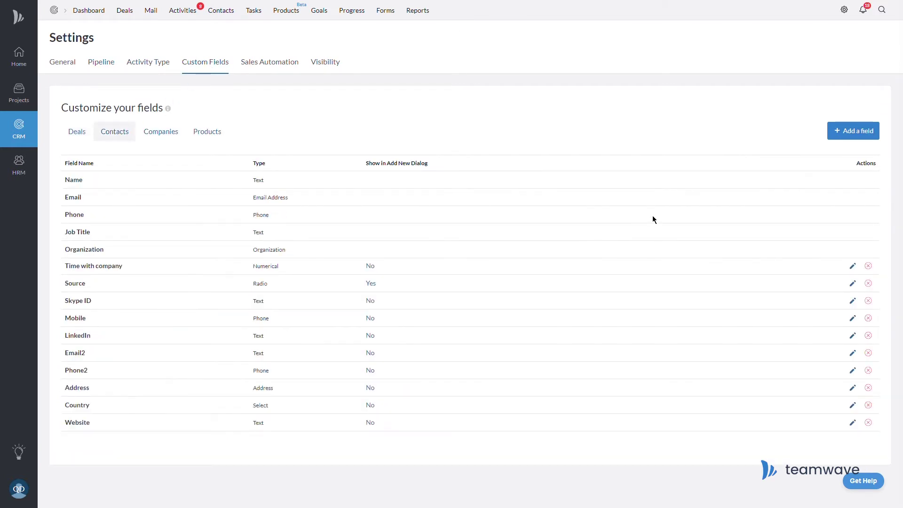
click(858, 137)
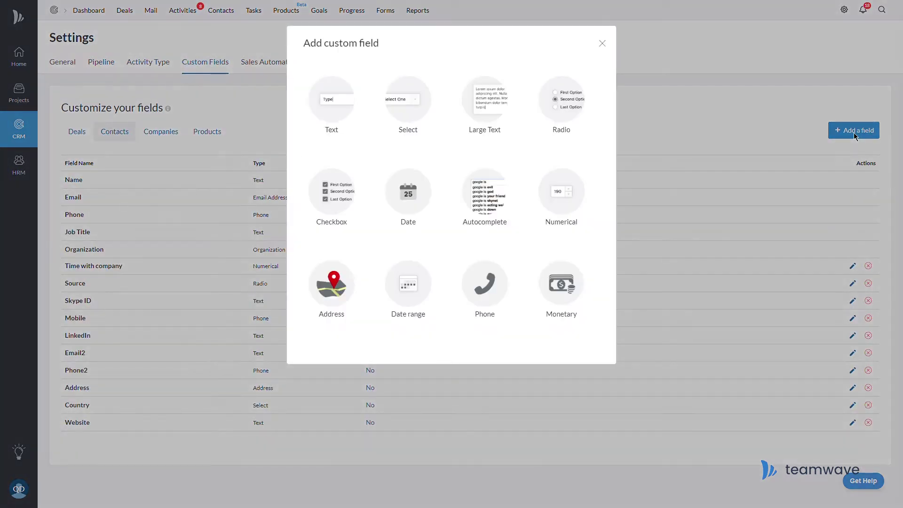
click(561, 113)
text(Roles)
Give Roles the values Decision Maker, Influencer, Assistant, Initial Contact, Other; save and place it below Time with company.
click(376, 400)
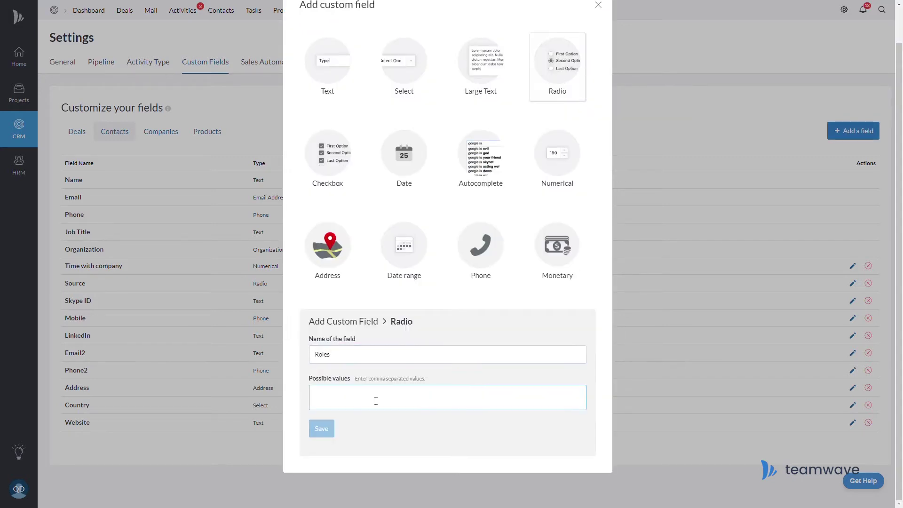
text(Decision Maker, Influencer, Assistant, Initial Contact, Other)
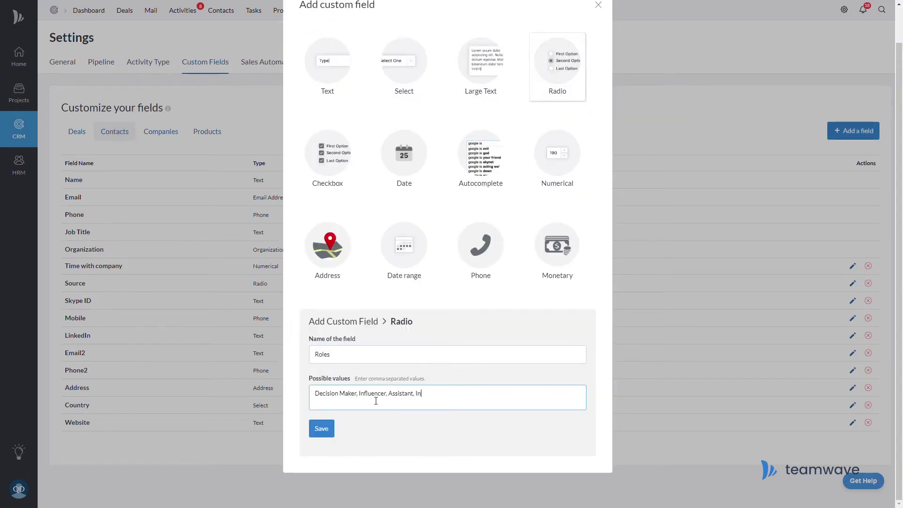
click(323, 429)
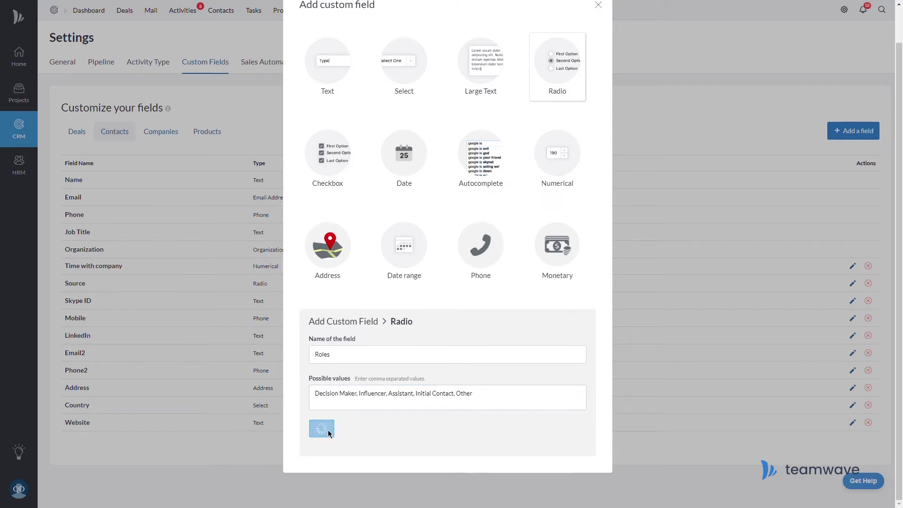
drag(68, 448, 85, 287)
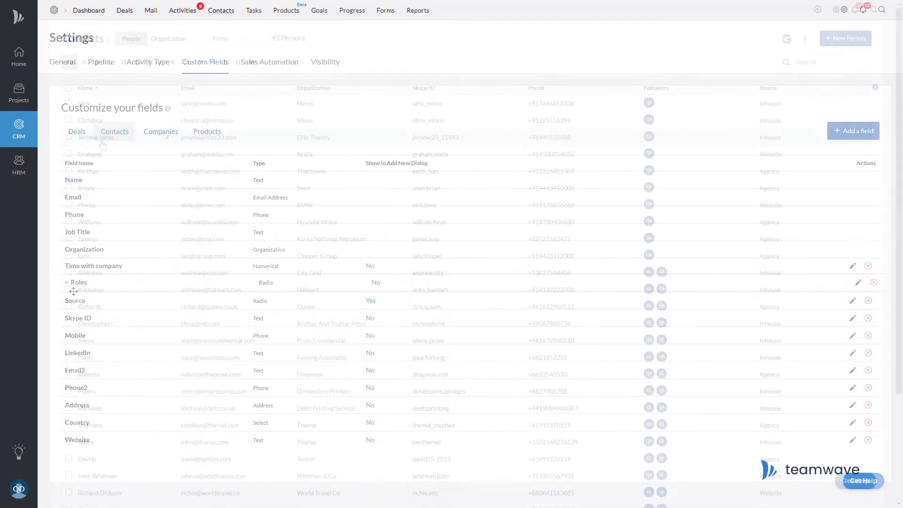
Save the CEO contact's Roles as Decision Maker and hide the empty detail fields.
click(98, 139)
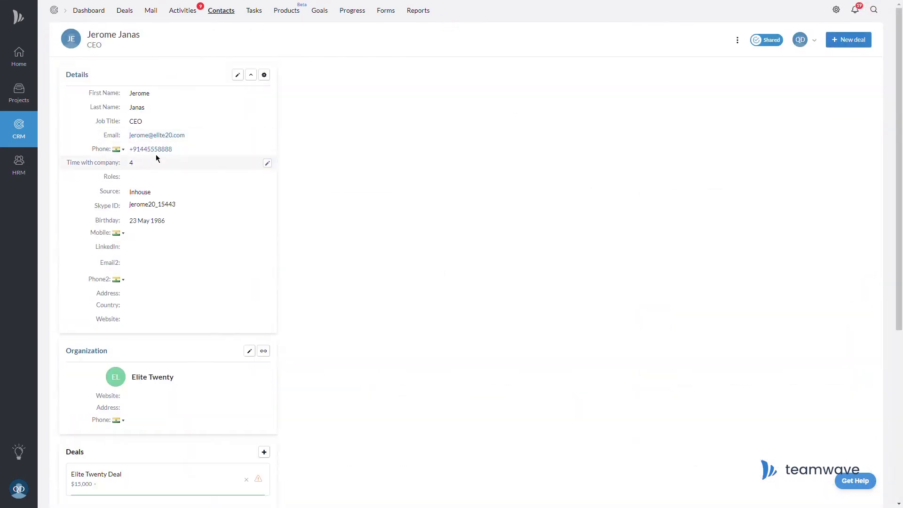
click(193, 181)
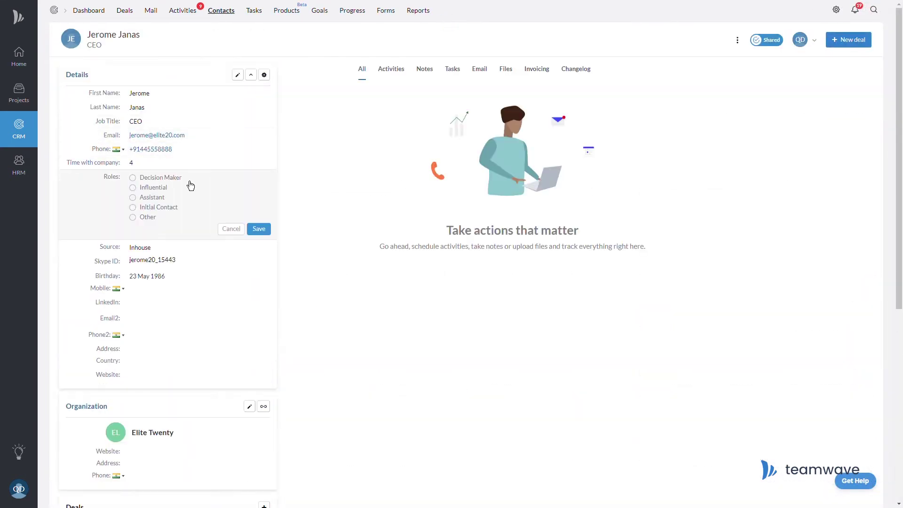
click(133, 178)
click(259, 229)
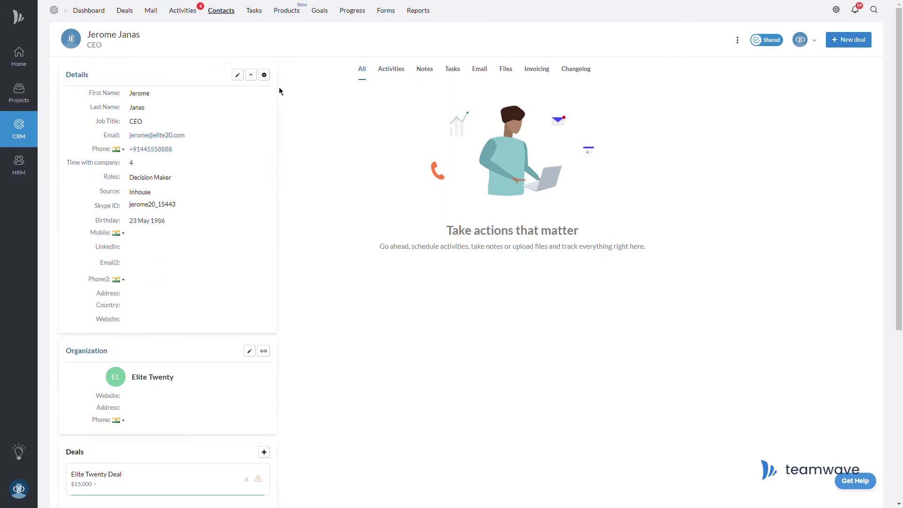
click(251, 75)
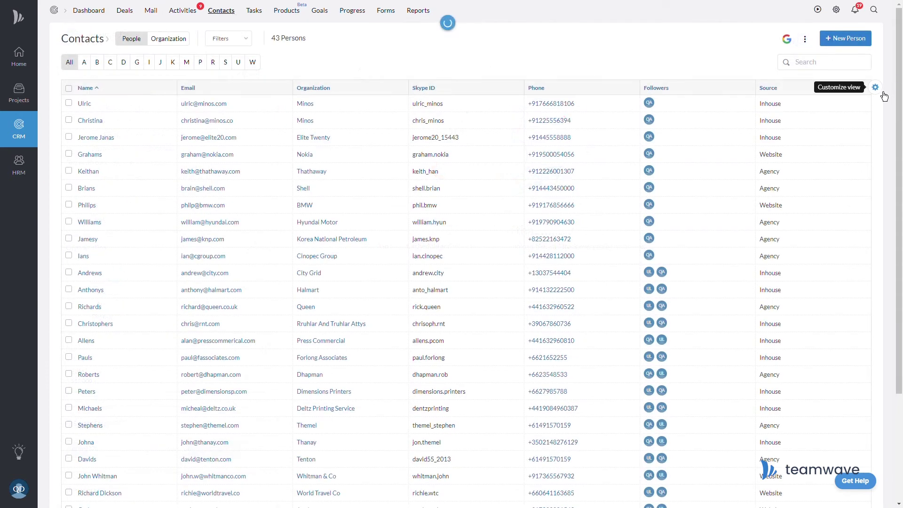
click(875, 88)
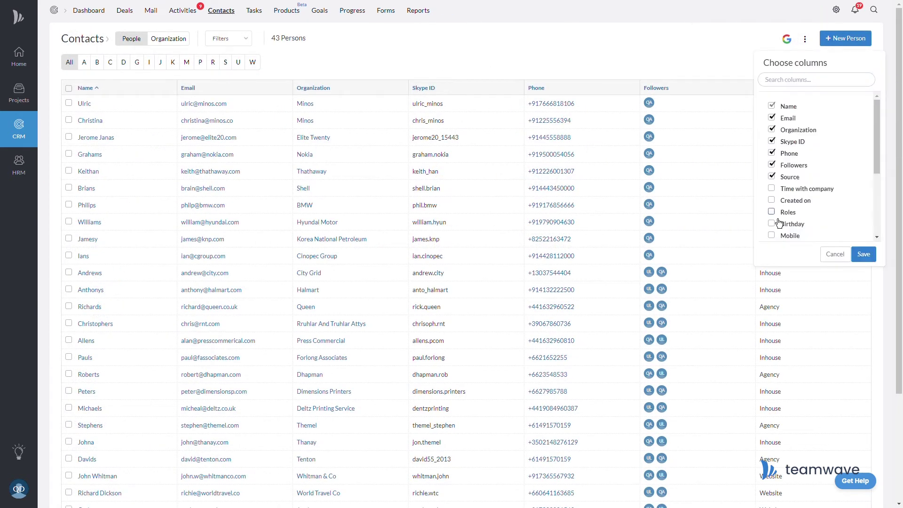
click(864, 254)
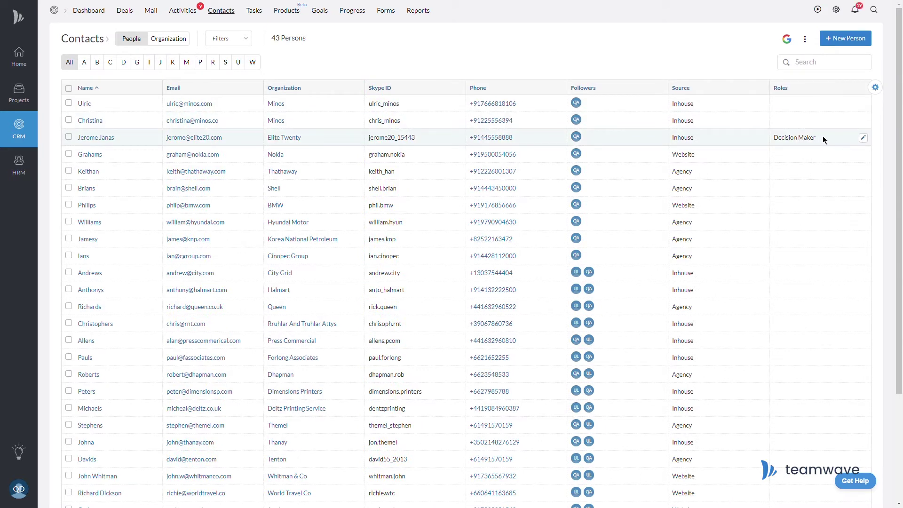
click(876, 88)
scroll(877, 113, down, 3)
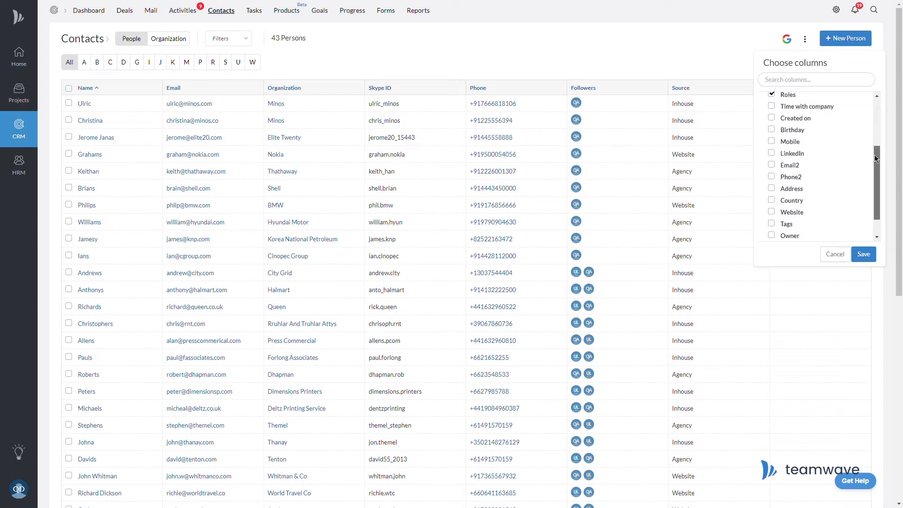
click(236, 42)
click(299, 175)
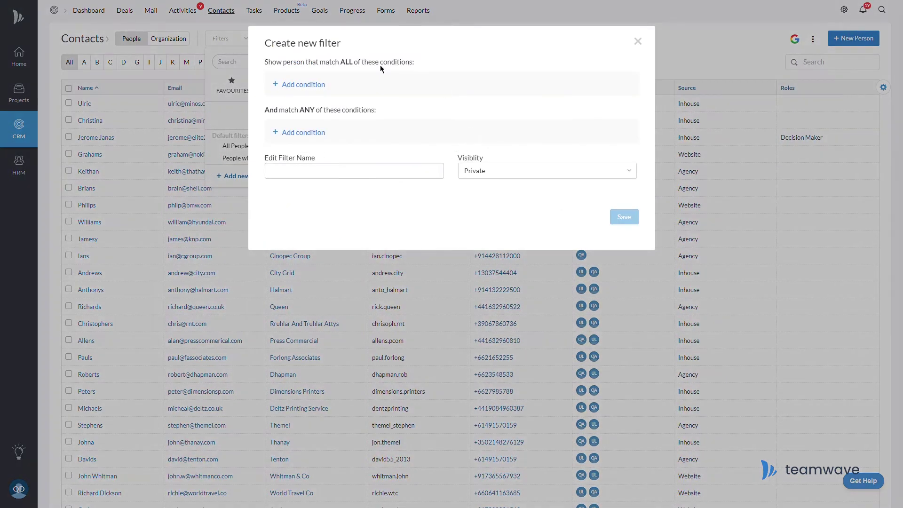
click(639, 43)
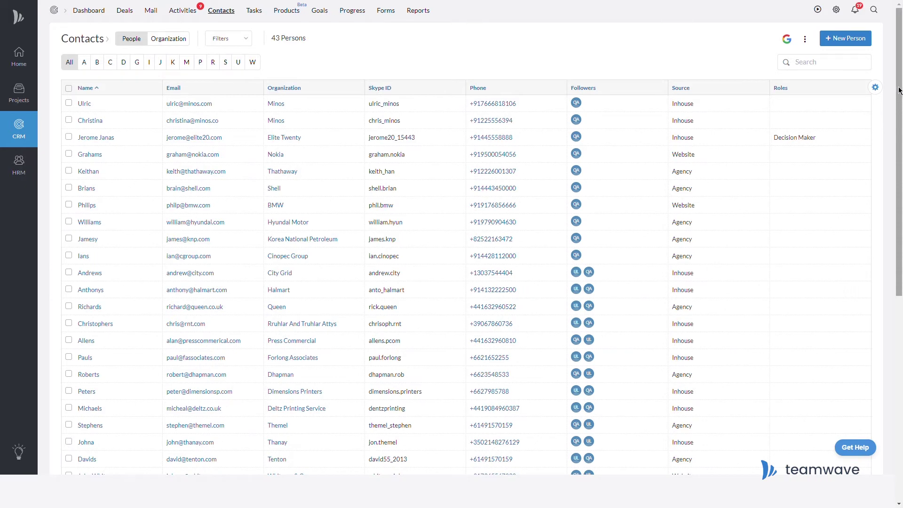
mouse_move(899, 90)
mouse_down()
mouse_move(901, 272)
mouse_move(900, 90)
mouse_up()
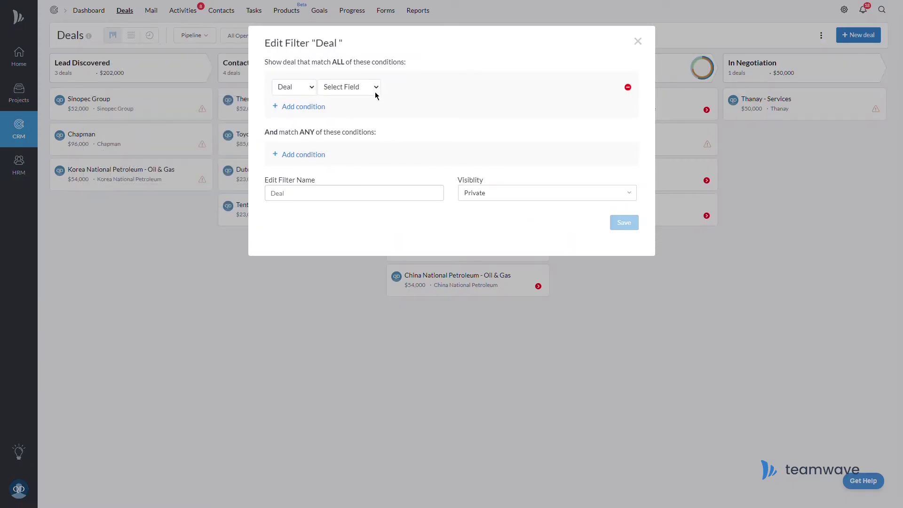
Add the deal filter condition Start In (Days) Is Less Than 10.
click(374, 89)
click(363, 115)
click(425, 132)
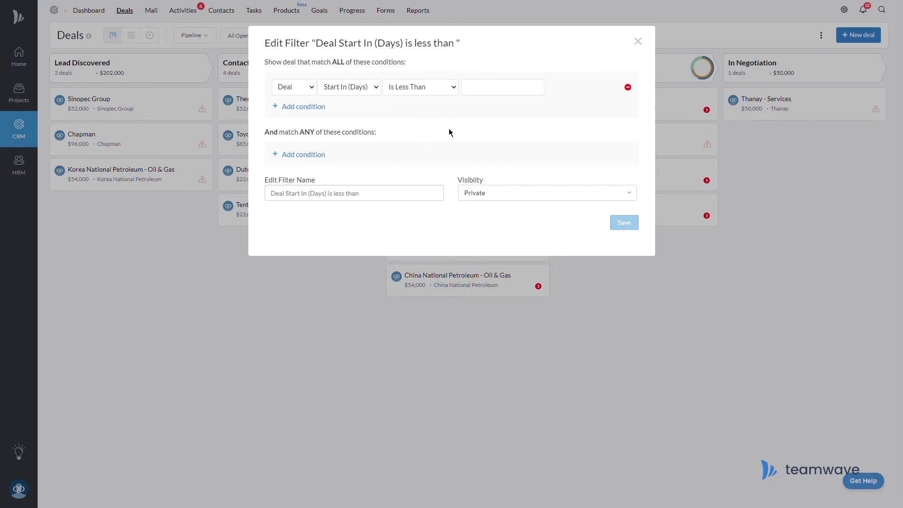
text(10)
Add a Source = Agency condition, save the filter, and move the Roles column after Organization.
click(305, 107)
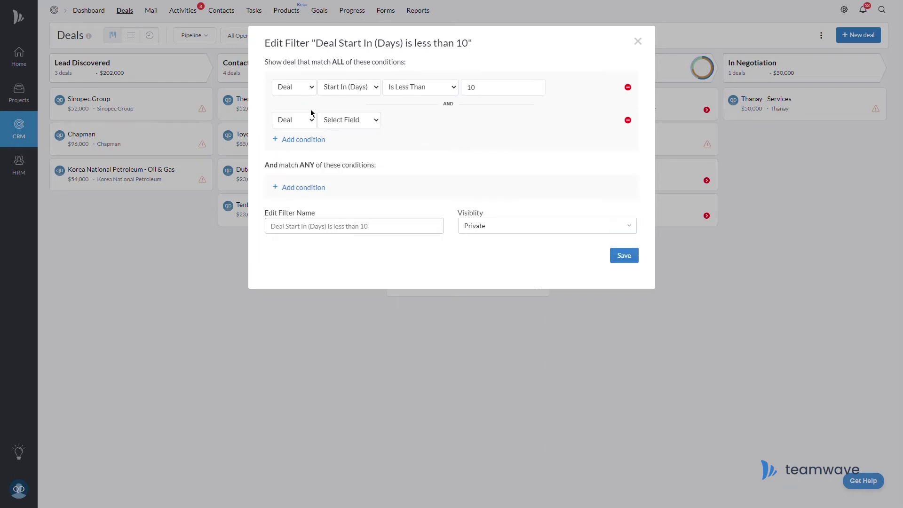
click(354, 160)
click(472, 151)
click(632, 260)
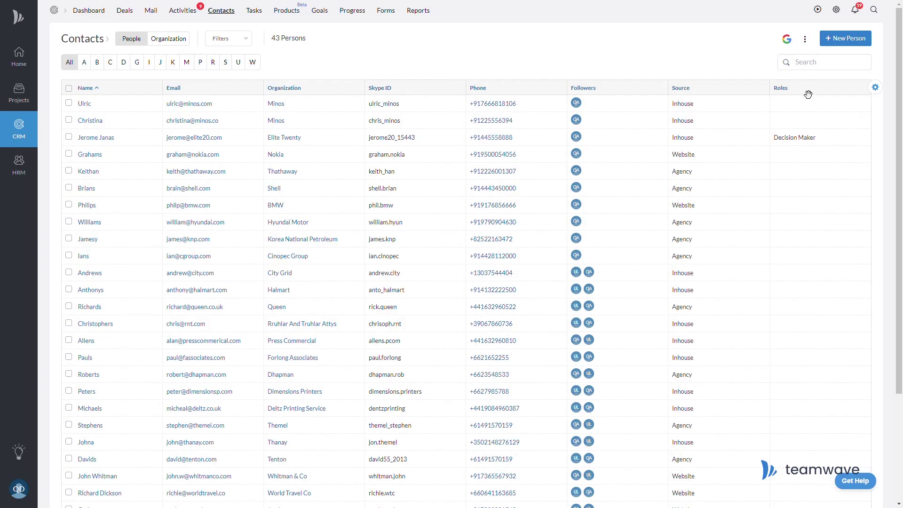
drag(808, 94, 395, 97)
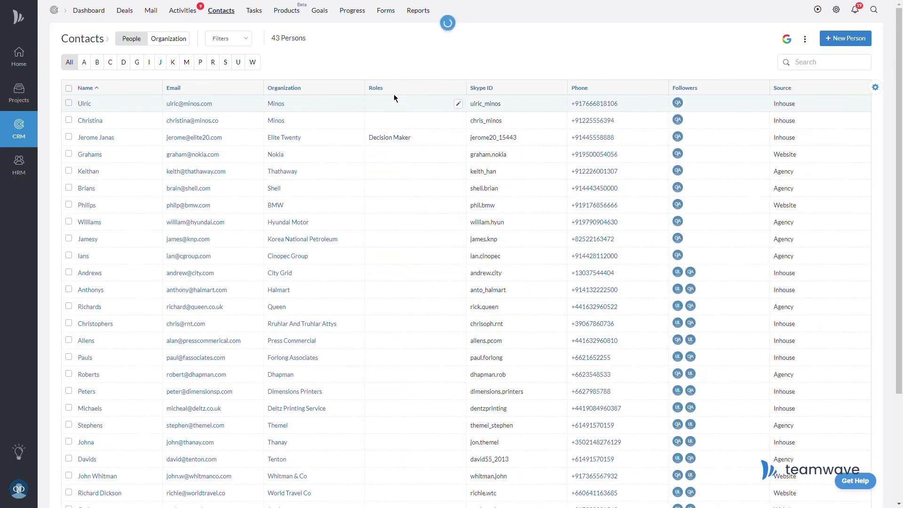
Set the first two contacts' Roles to Decision Maker by inline editing.
click(458, 103)
click(401, 137)
click(441, 155)
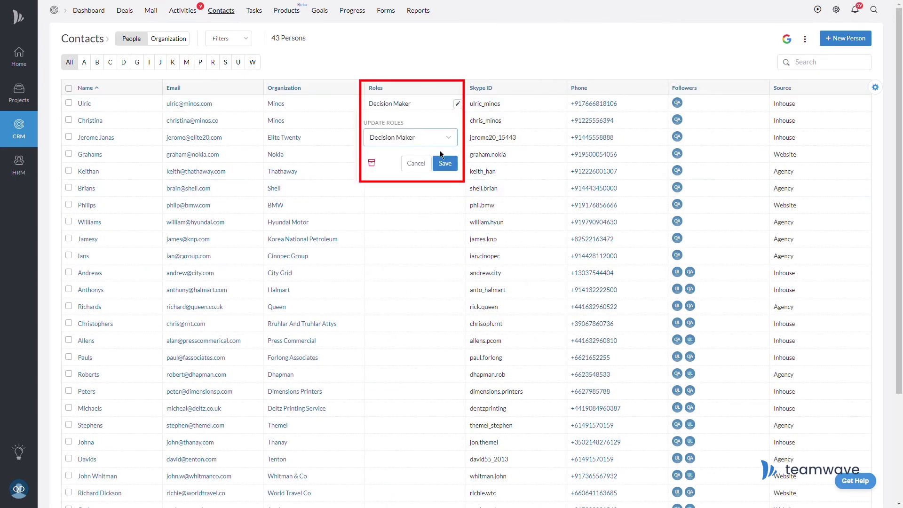
click(445, 163)
click(458, 120)
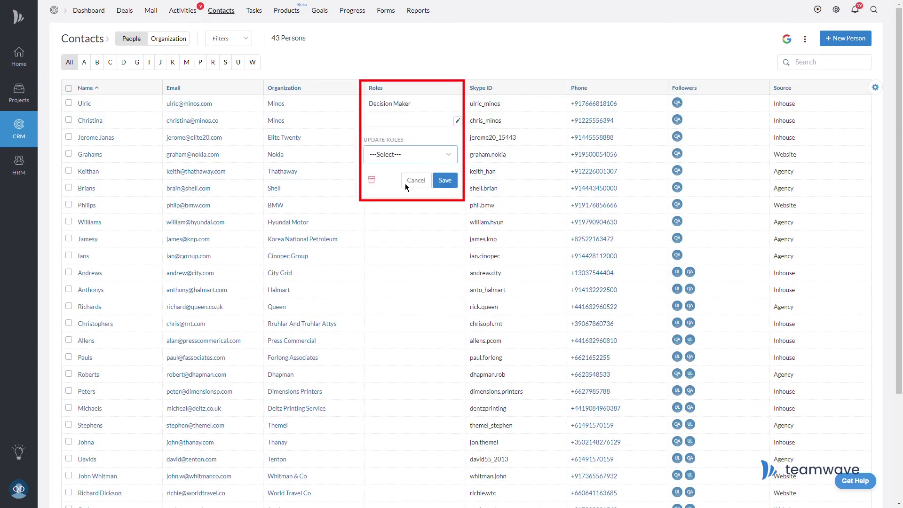
key(Down)
click(444, 182)
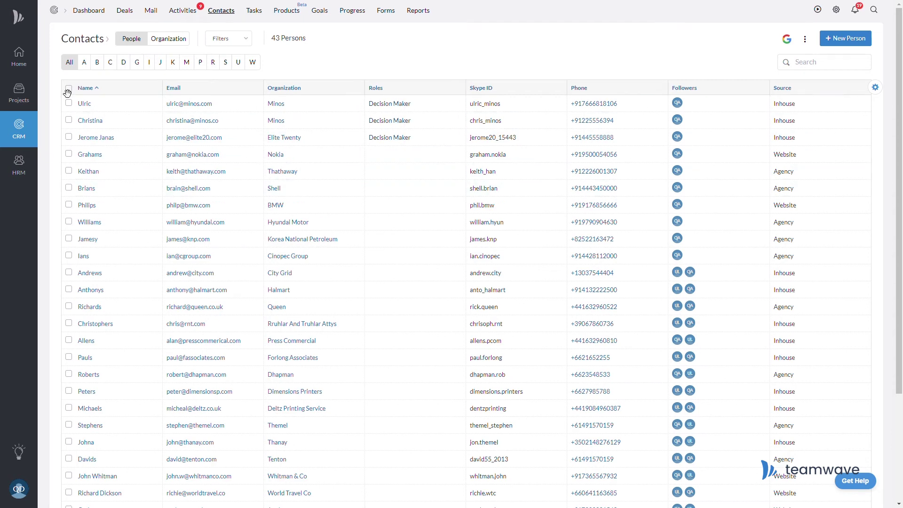
Bulk-replace Roles with Decision Maker for all 43 contacts.
click(68, 88)
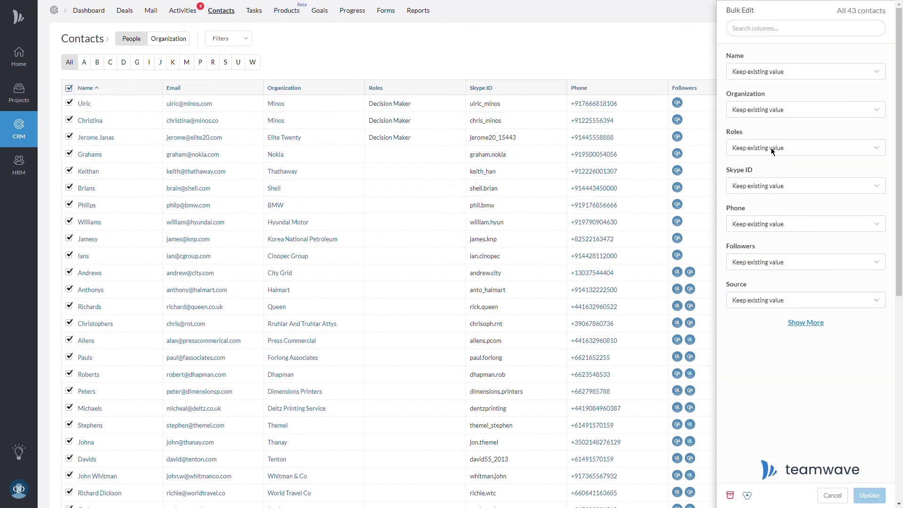
click(771, 171)
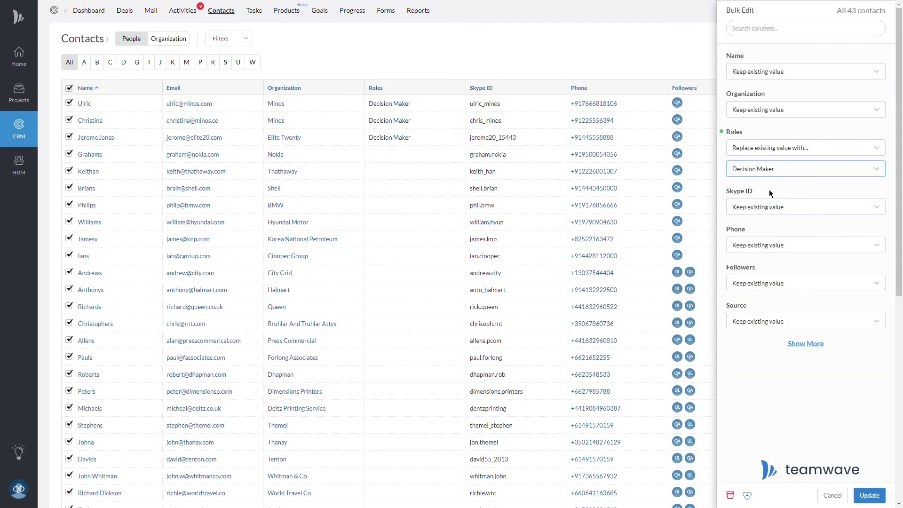
click(869, 495)
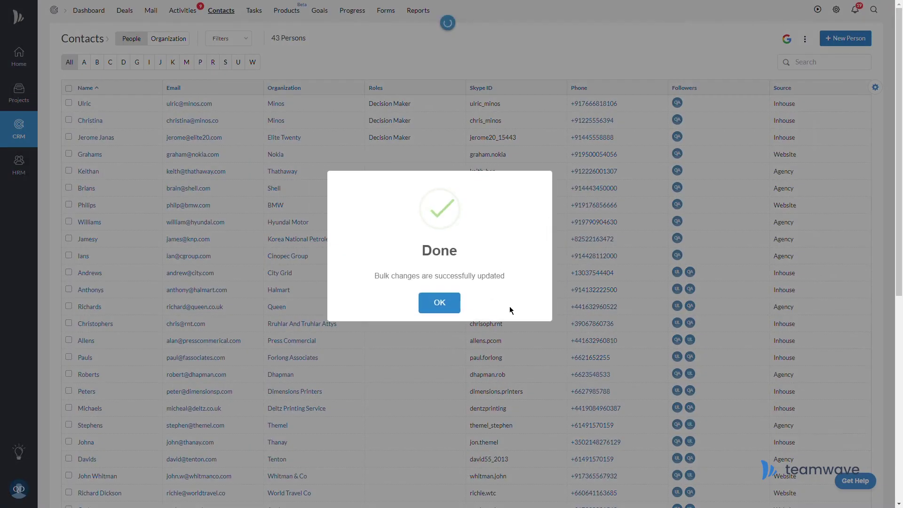
click(439, 303)
scroll(900, 262, down, 10)
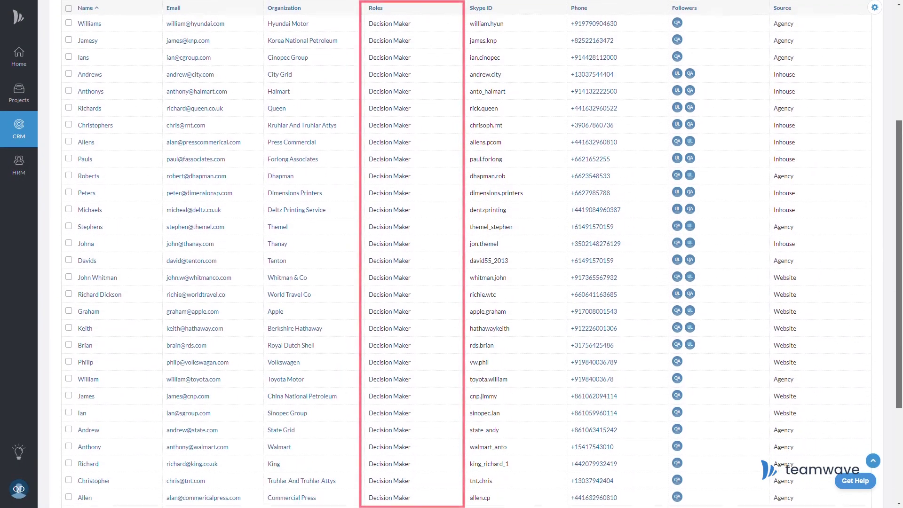
scroll(900, 262, up, 10)
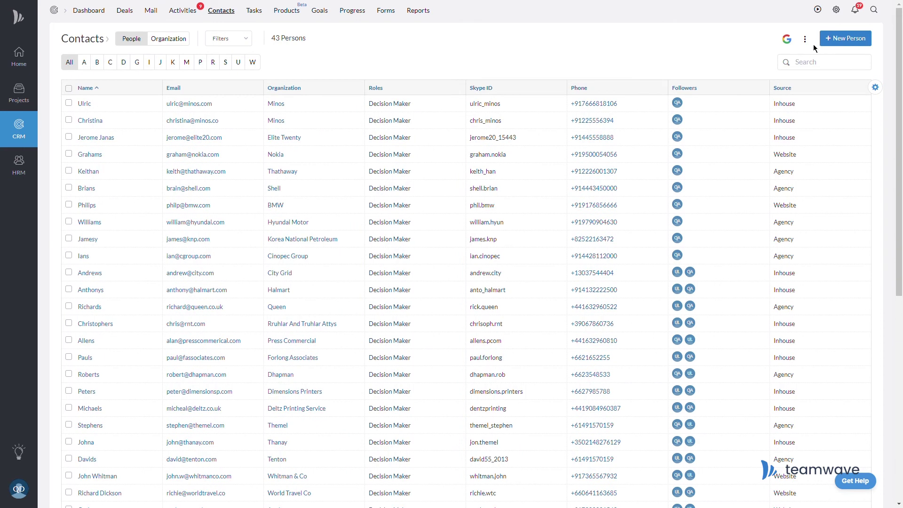
Export the contacts list as an XLSX (Excel) file.
click(806, 44)
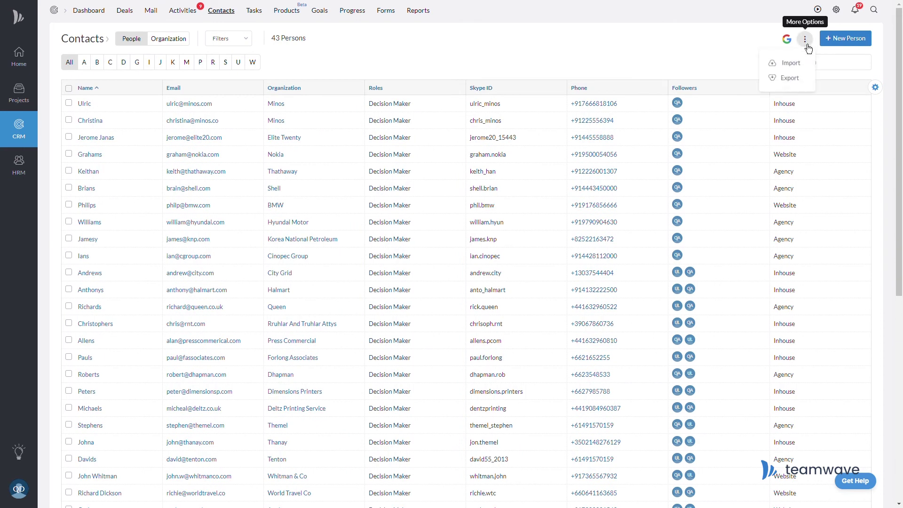
click(801, 86)
click(373, 78)
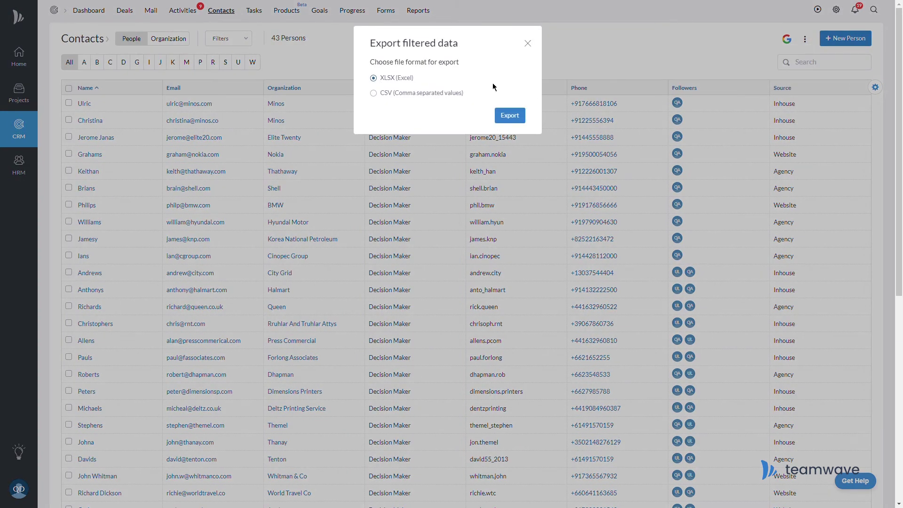
click(510, 116)
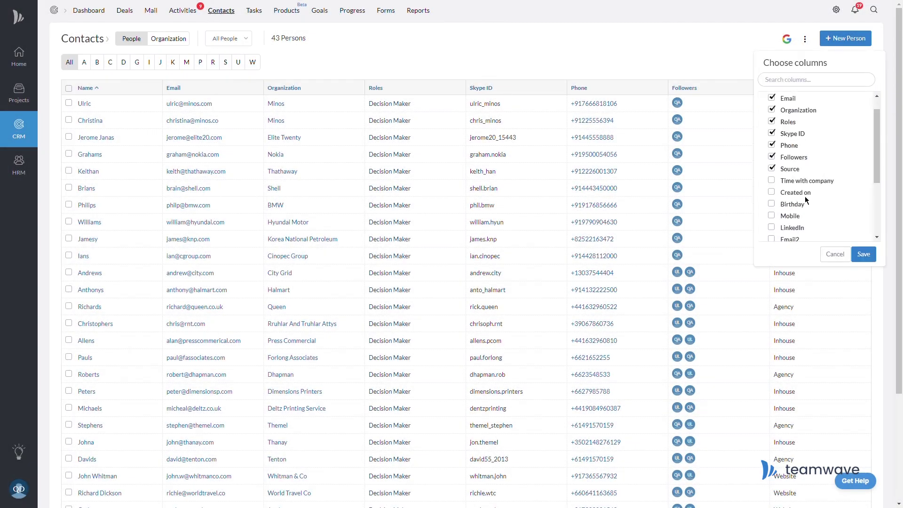
Add a LinkedIn column holding the first contact's pasted profile link, then start a new person filter.
click(771, 227)
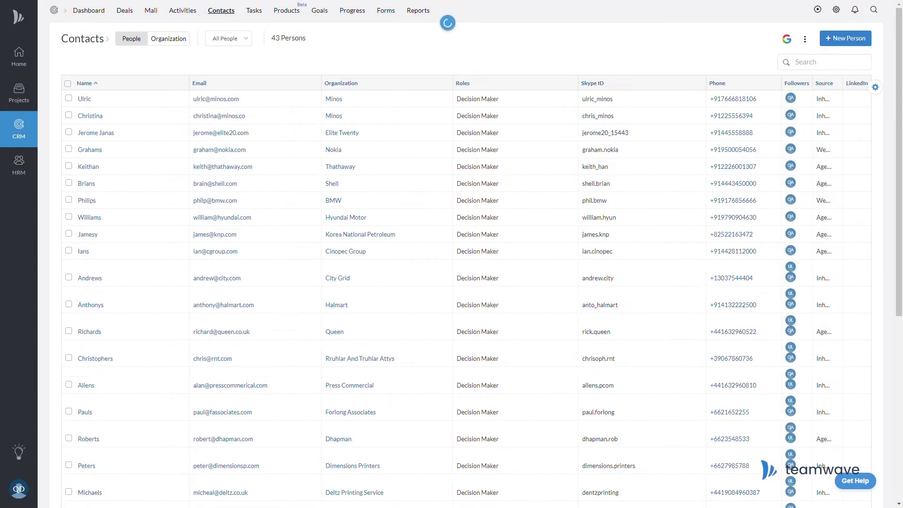
click(863, 103)
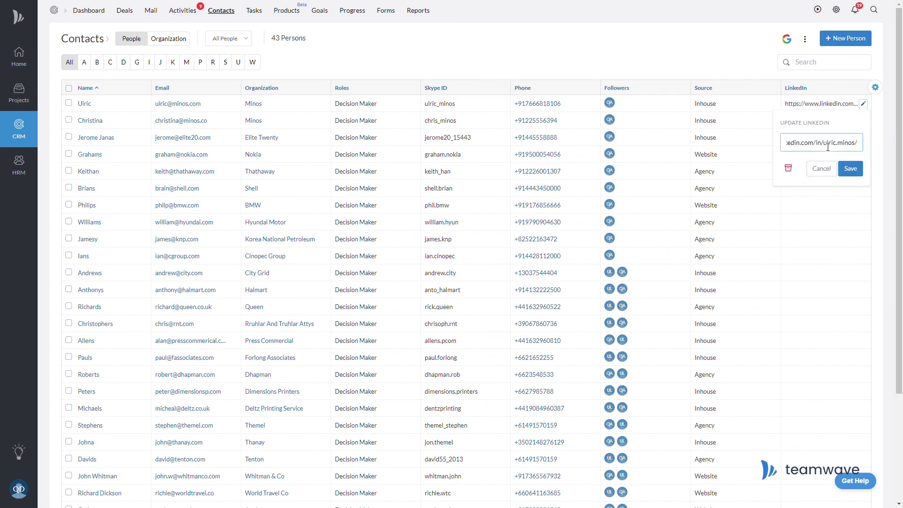
click(850, 168)
drag(780, 97, 741, 97)
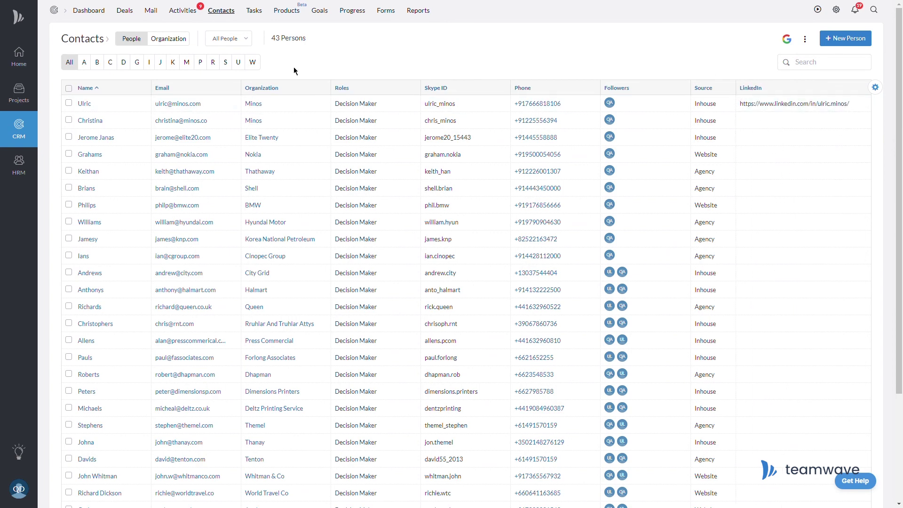
click(228, 39)
click(277, 115)
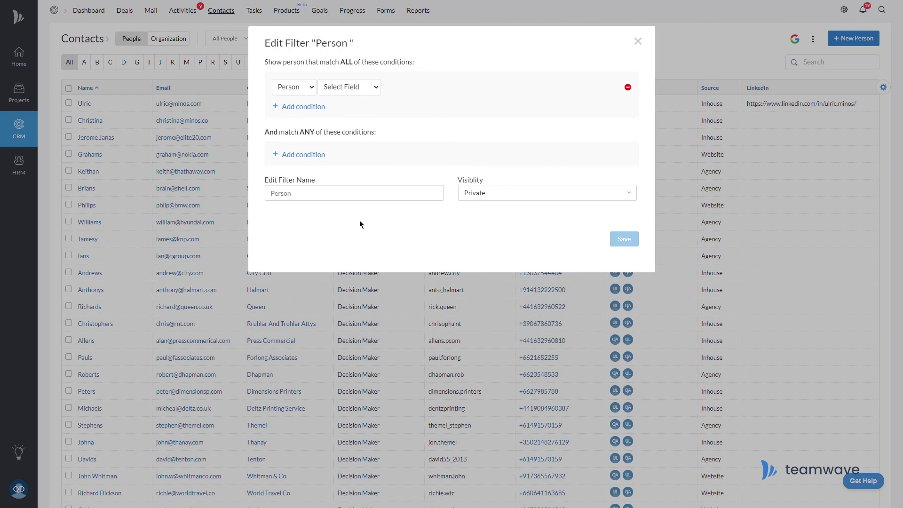